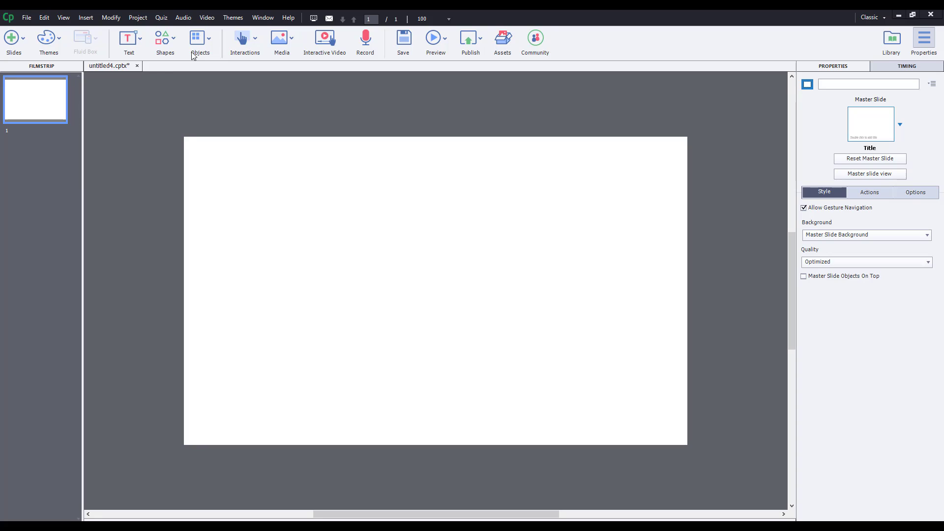
Open the list of text object types on the toolbar.
click(139, 47)
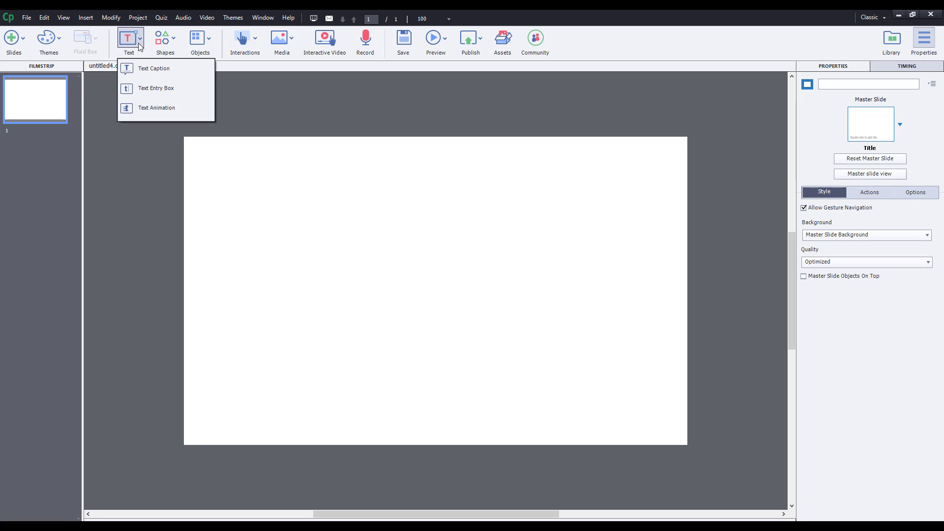
Add a text entry box, widen it leftward, and centre it with the Submit button beneath.
click(152, 89)
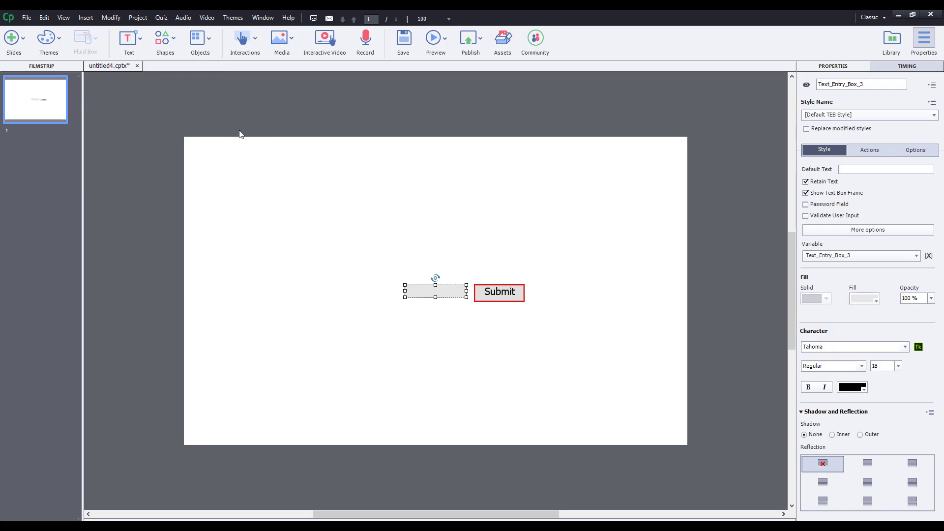
drag(405, 291, 271, 291)
drag(416, 291, 504, 243)
drag(508, 296, 463, 270)
drag(624, 297, 273, 203)
drag(464, 272, 441, 309)
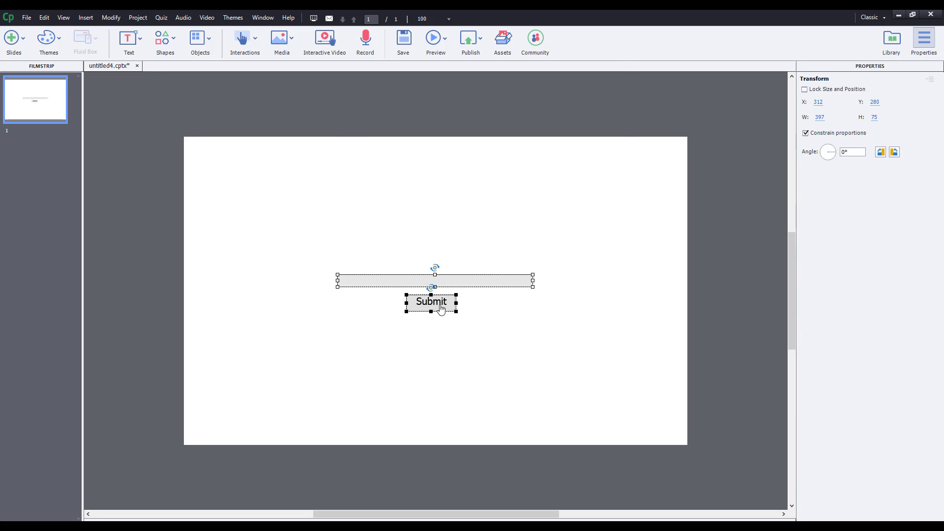
click(472, 282)
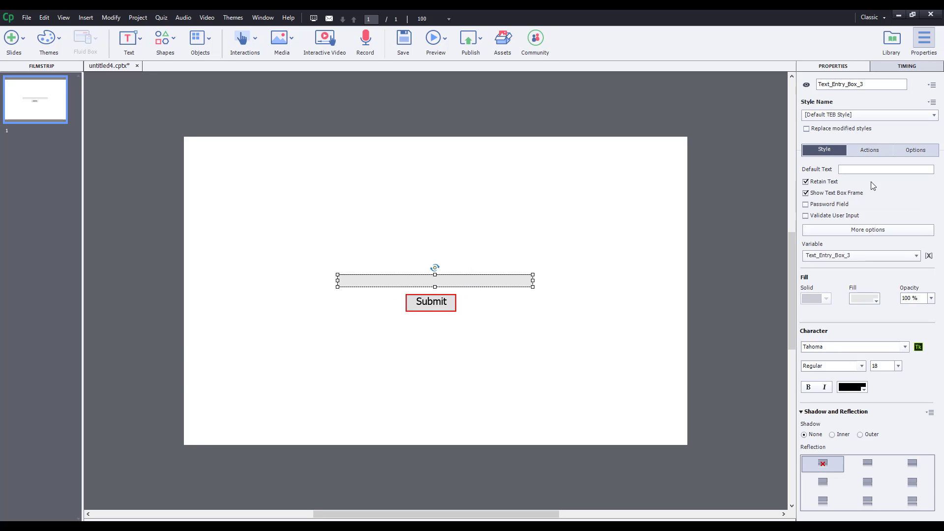
Give the entry box default text 'Enter Your Name', with password masking and validation left off.
click(855, 170)
text(Enter Your Name)
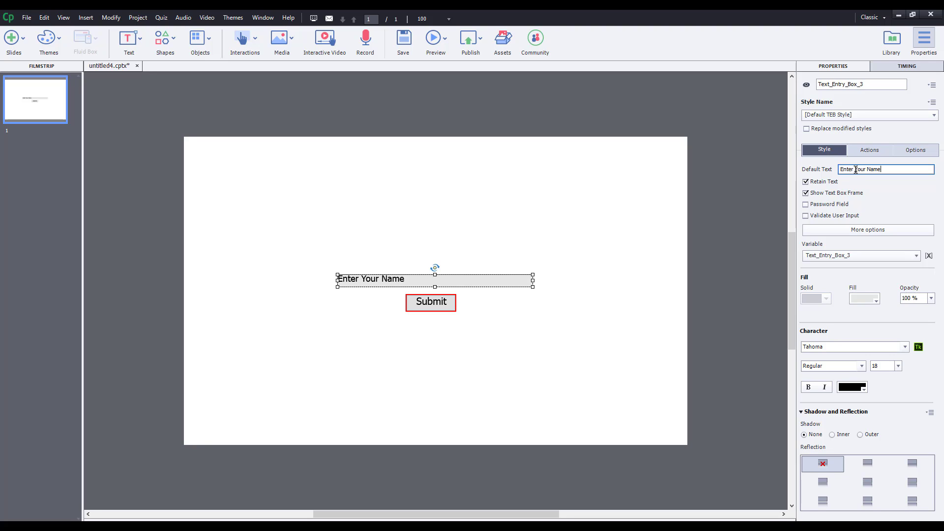
click(834, 205)
click(834, 207)
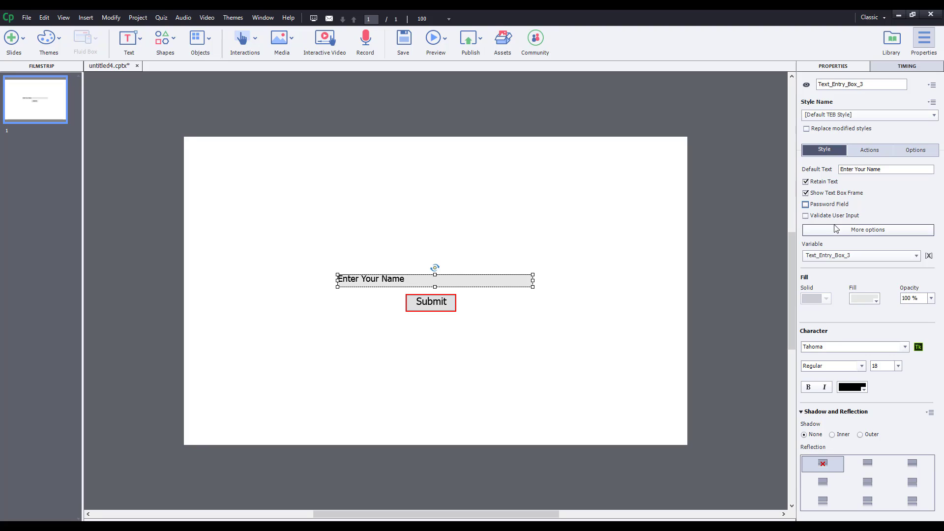
click(835, 216)
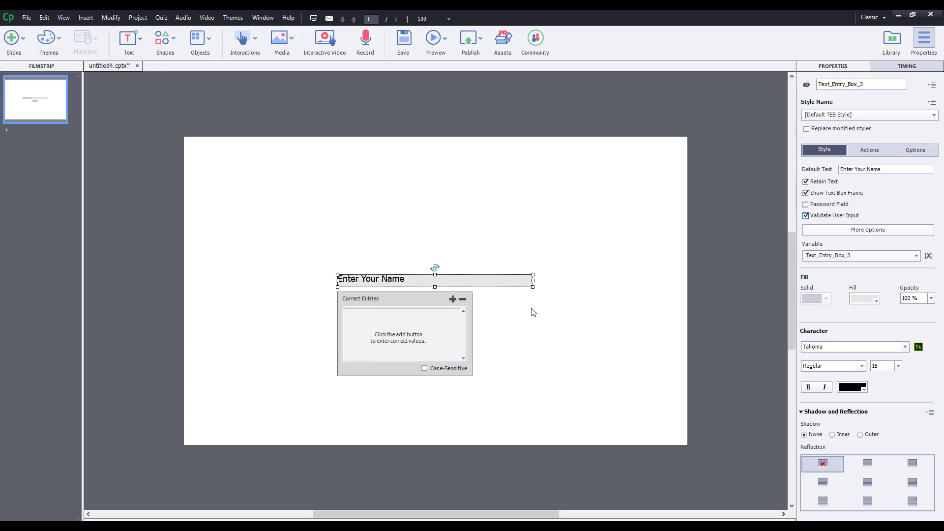
click(821, 218)
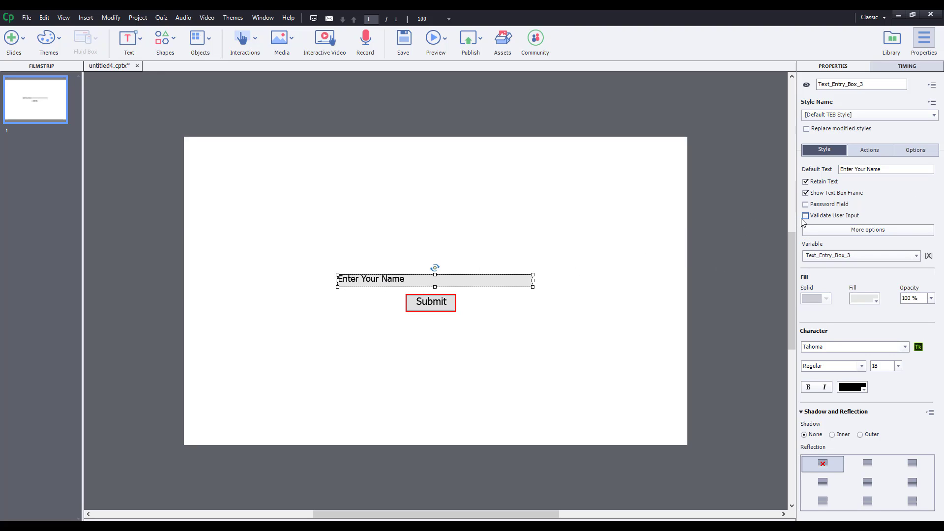
click(833, 235)
click(760, 248)
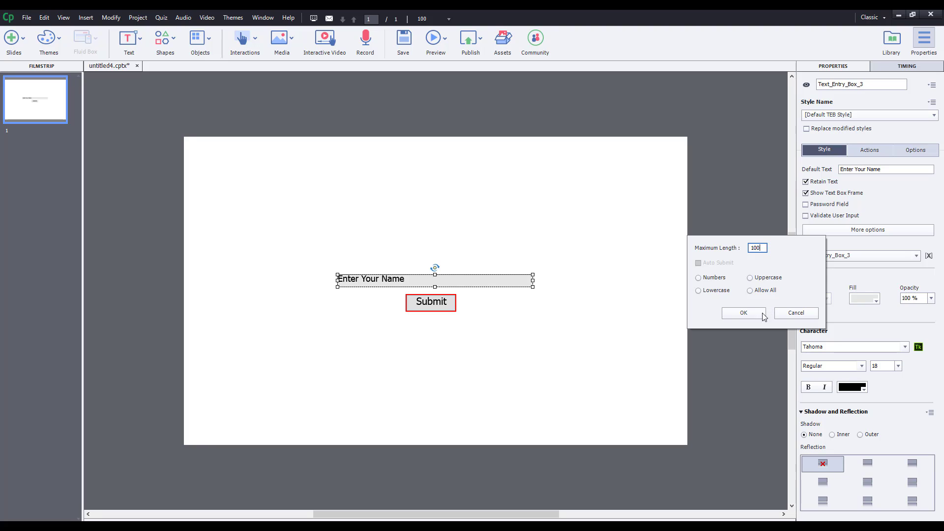
Confirm a maximum length of 100 and fill the entry box with light cyan.
click(740, 315)
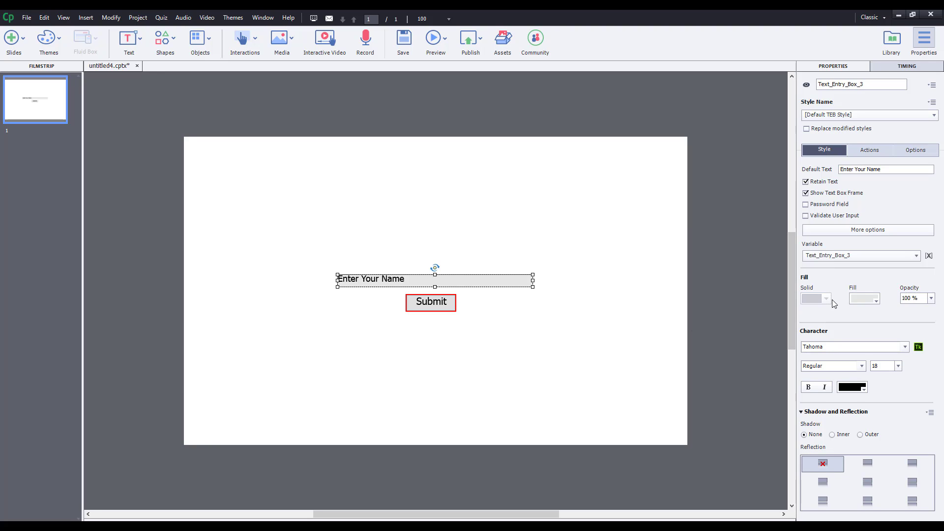
click(869, 305)
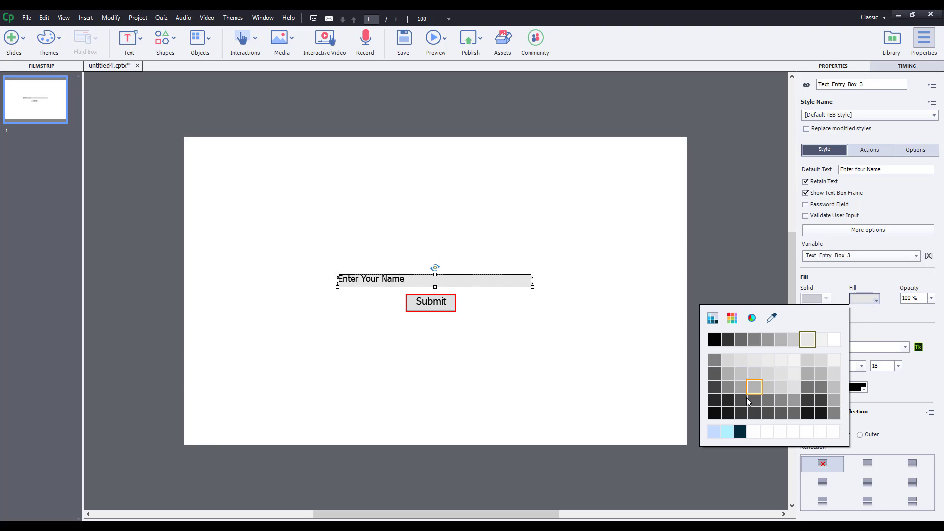
click(727, 431)
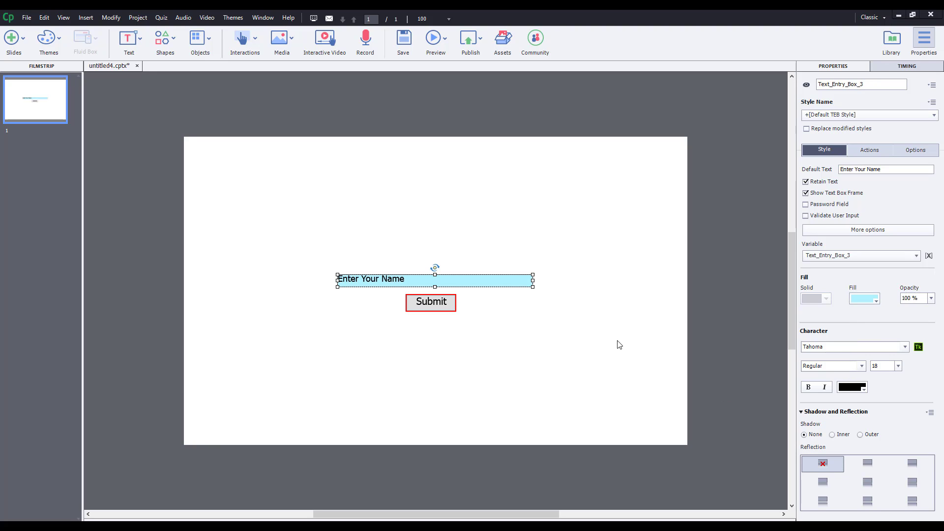
click(604, 333)
click(444, 308)
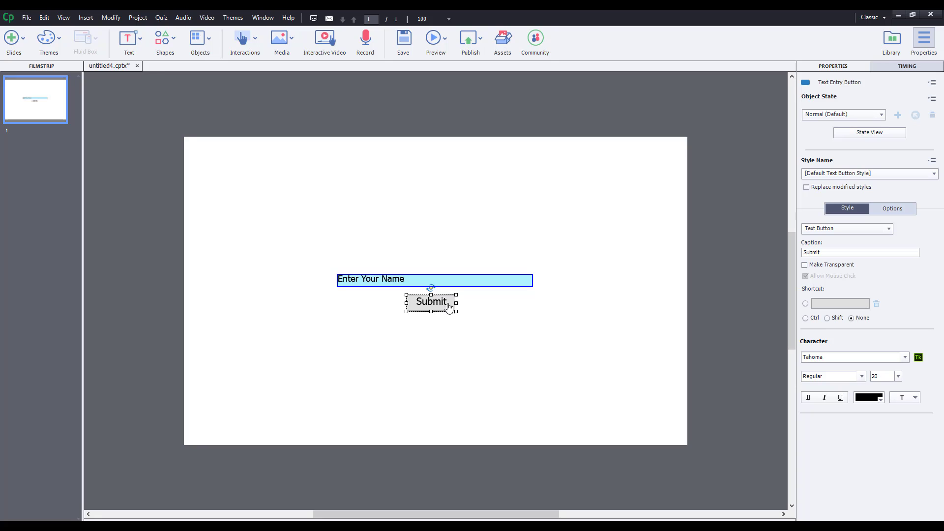
Set the button's shortcut to None and caption to OK, keeping it opaque grey.
click(851, 319)
click(891, 209)
click(854, 207)
double_click(832, 251)
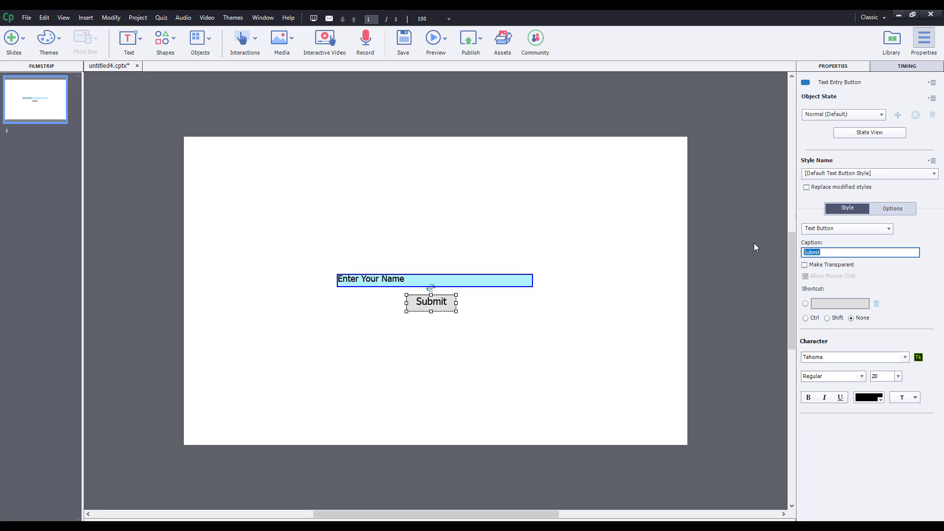
text(OK)
click(845, 267)
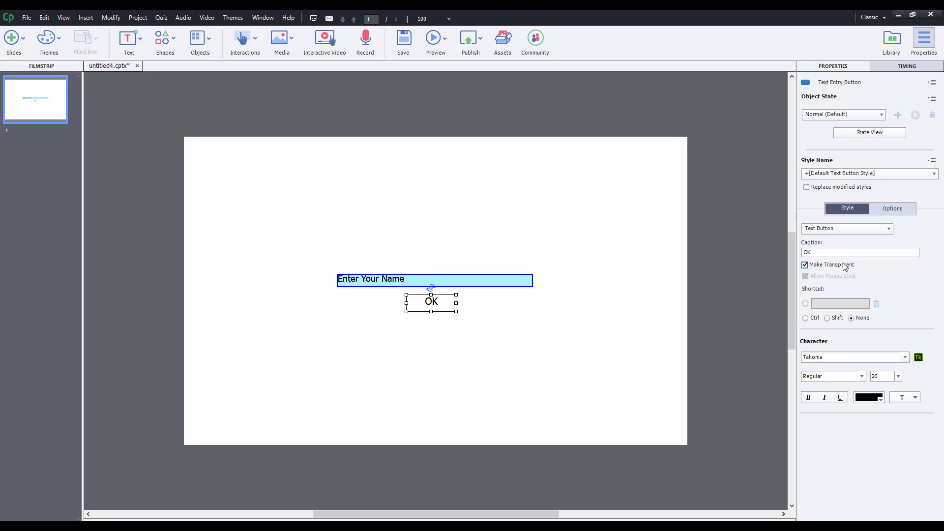
click(845, 267)
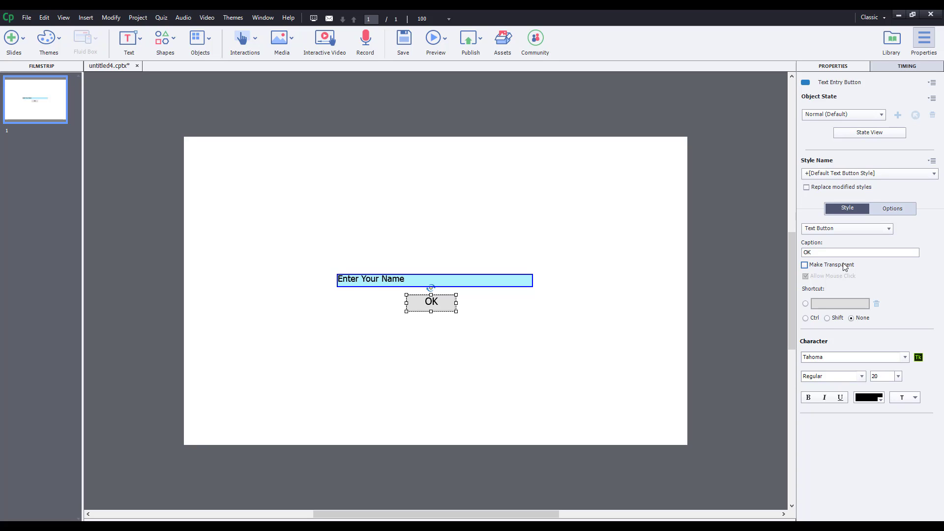
click(709, 273)
drag(283, 240, 680, 388)
click(594, 329)
click(482, 285)
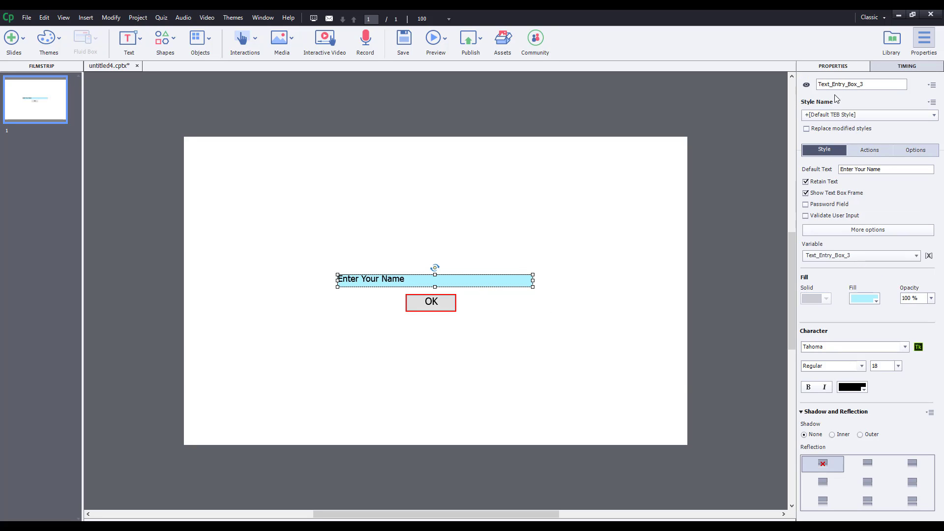
Rename the text entry box from Text_Entry_Box_3 to Name01 in Properties.
double_click(875, 84)
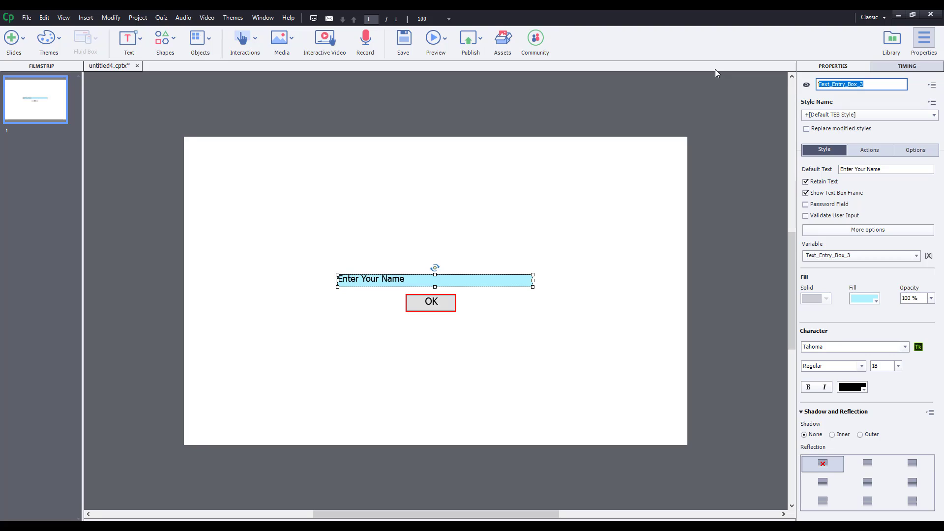
text(Name)1)
key(BackSpace)
text(1)
click(586, 280)
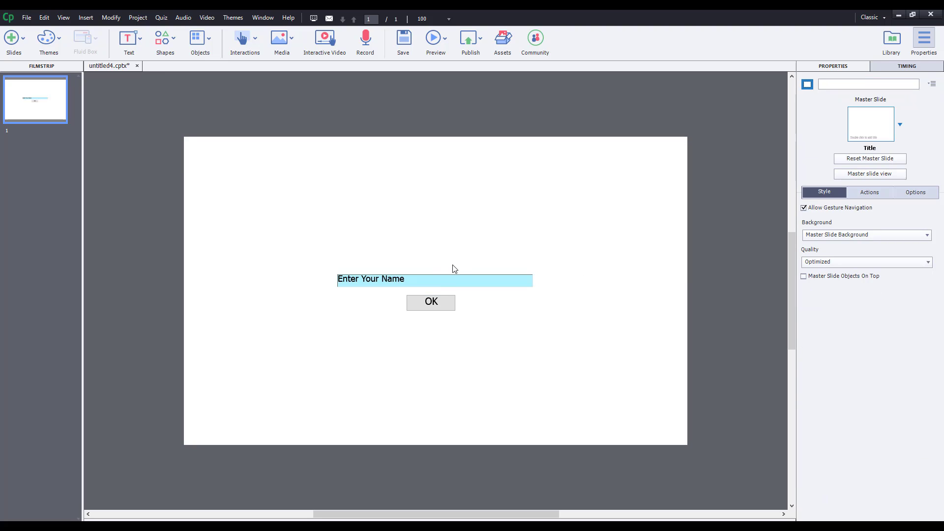
click(450, 280)
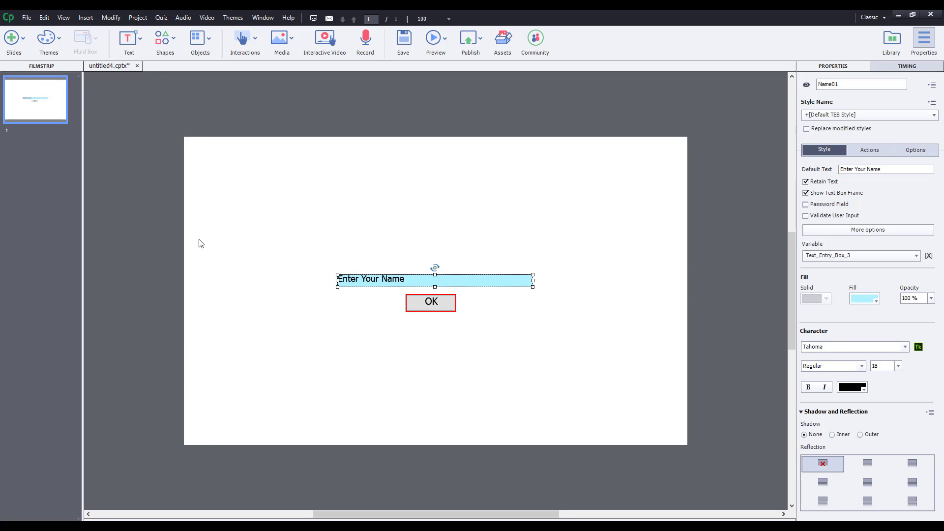
Add blank slide 2 with a 'Hello,' text caption moved up and a pasted copy.
click(14, 47)
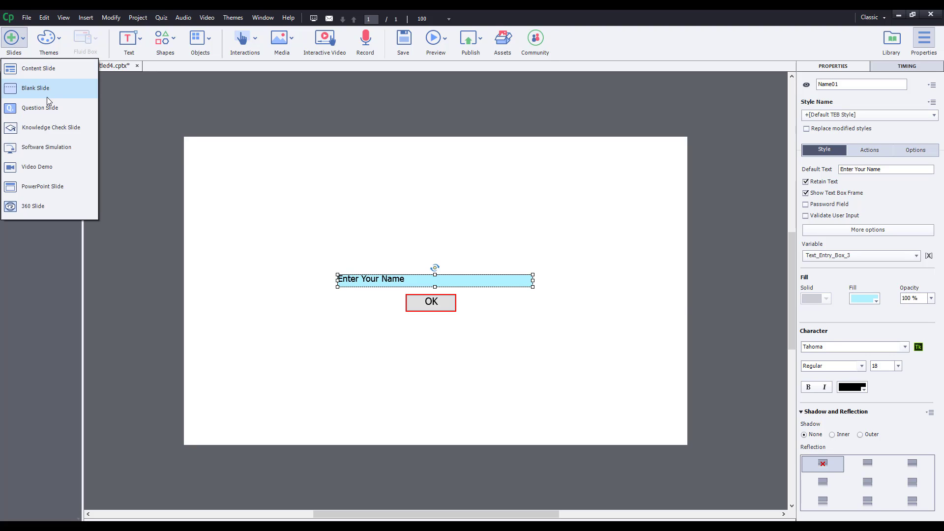
click(46, 93)
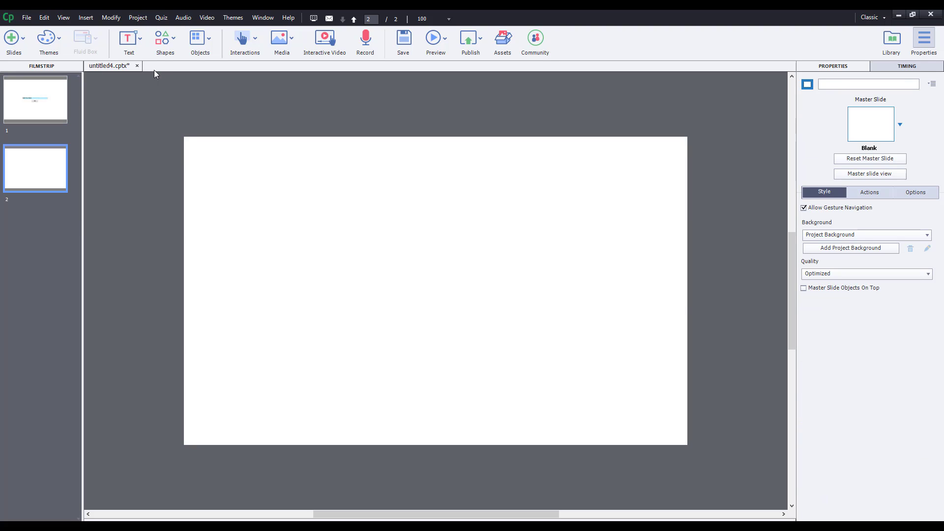
click(133, 44)
click(168, 74)
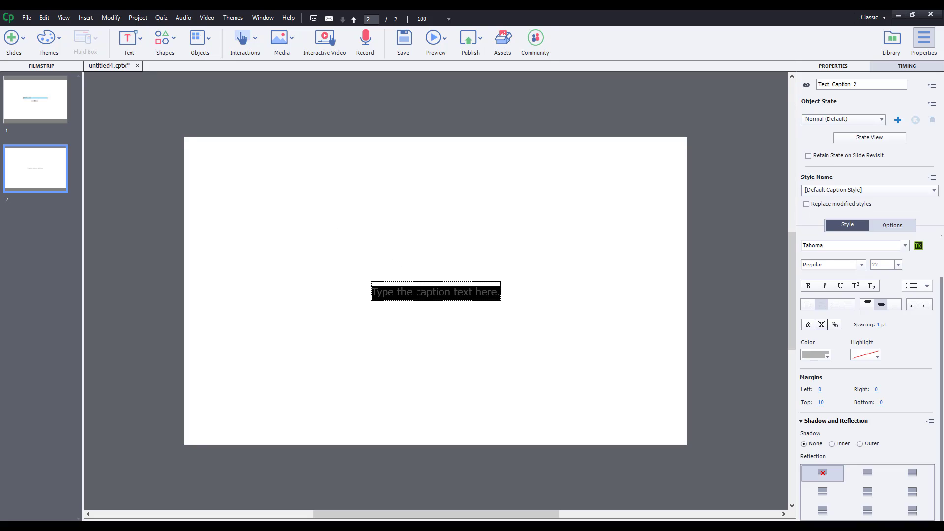
key(ctrl+a)
text(Hello,)
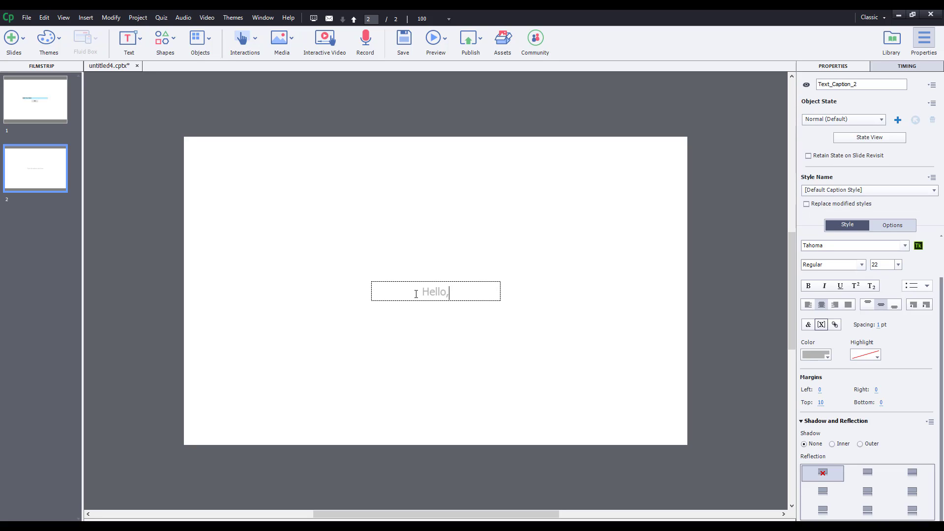
click(466, 316)
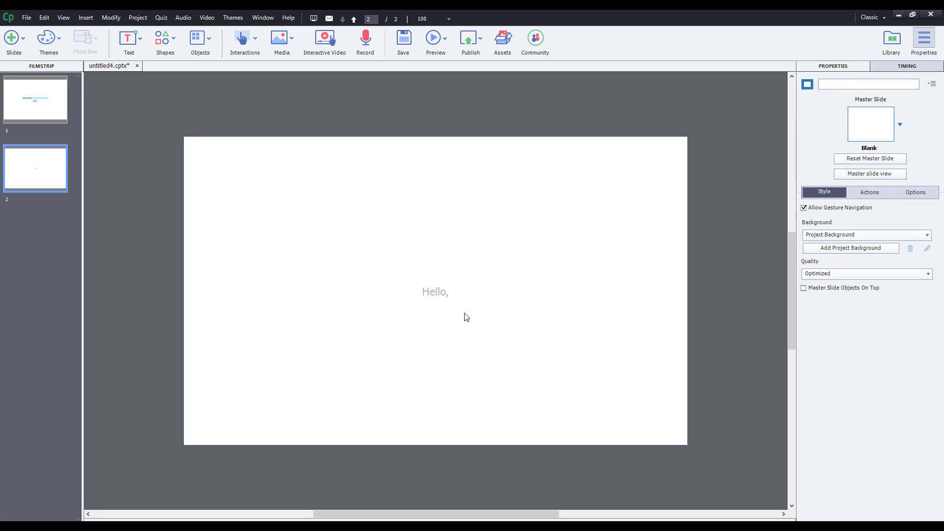
drag(438, 291, 384, 246)
key(ctrl+v)
Browse the available variables for the copied caption, cancel, and reselect slide 1's entry box.
double_click(431, 254)
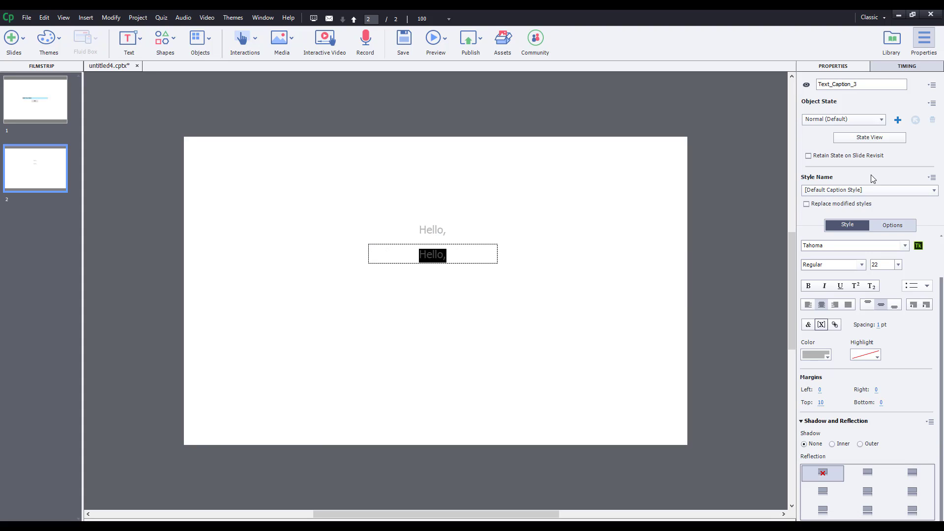
click(821, 325)
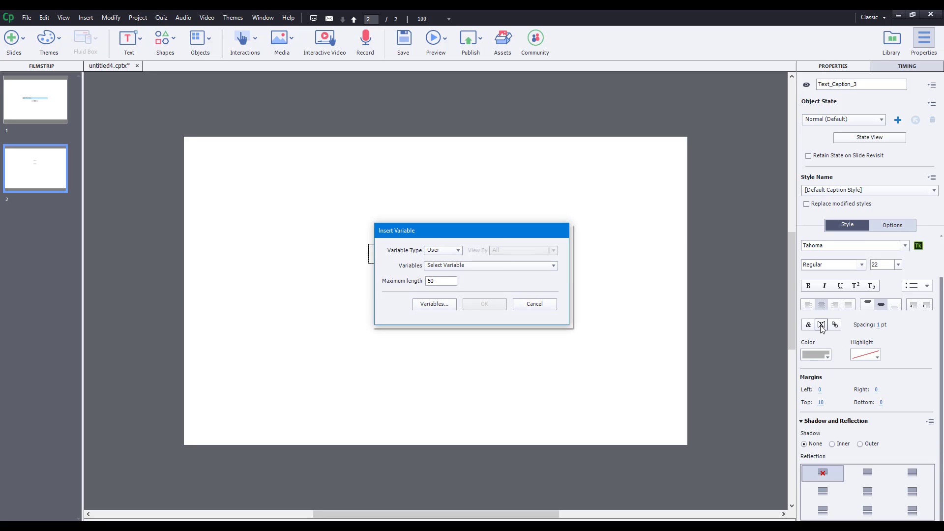
click(451, 267)
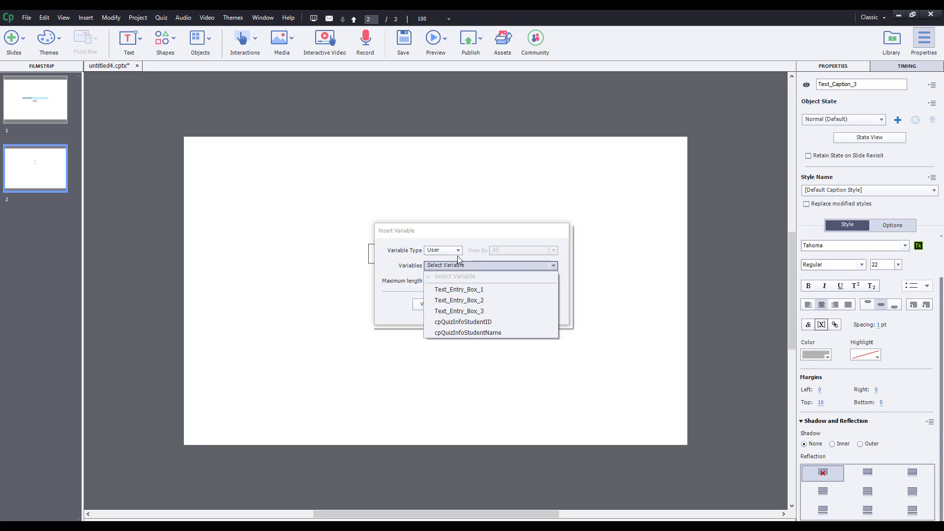
click(517, 231)
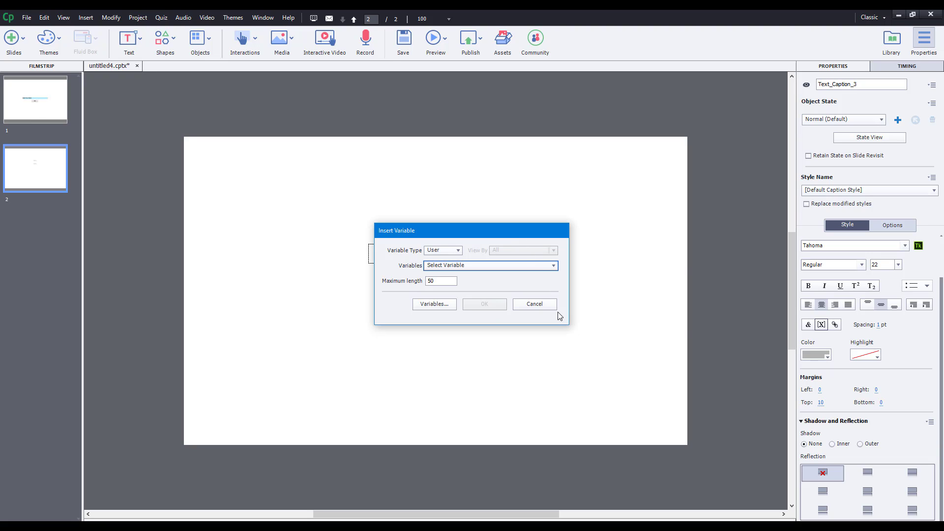
click(534, 305)
click(30, 102)
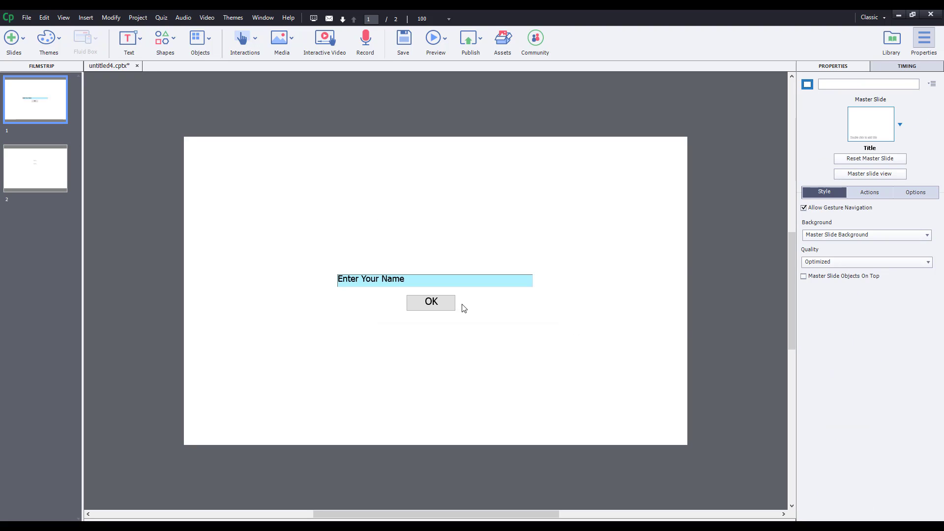
click(448, 281)
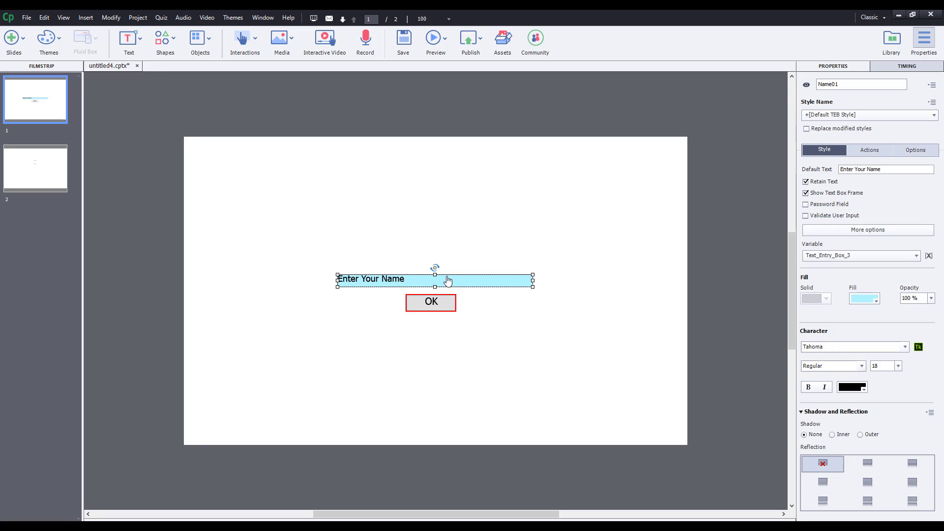
Link the Name01 entry box to a new variable named Name1, then show slide 2.
click(844, 257)
click(845, 260)
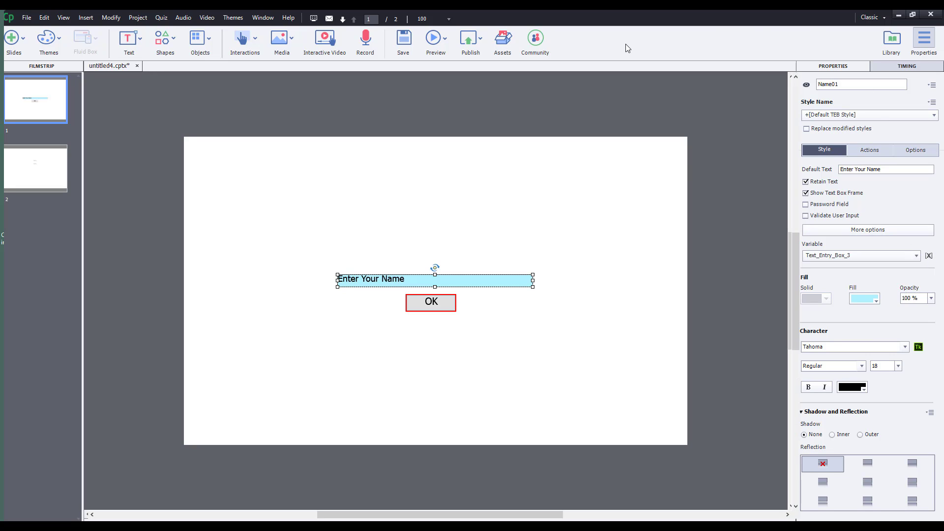
key(super+Down)
click(760, 282)
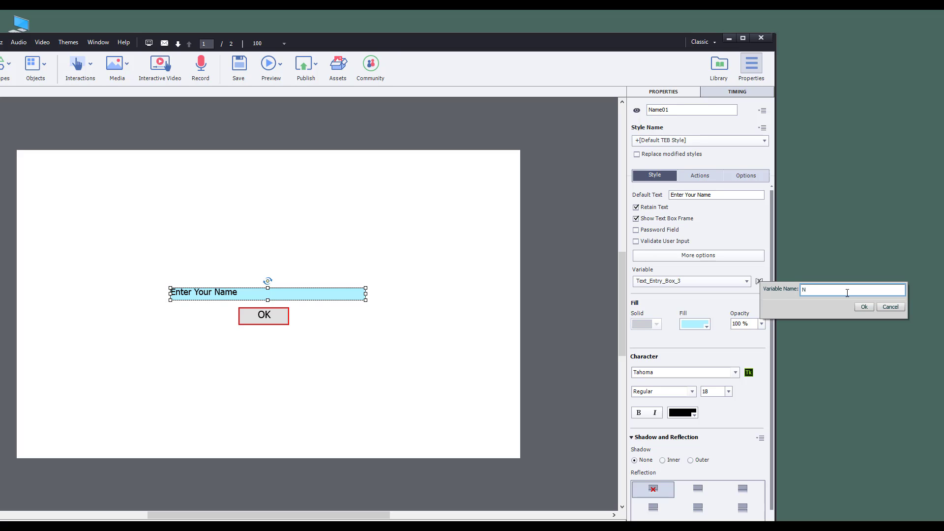
click(864, 307)
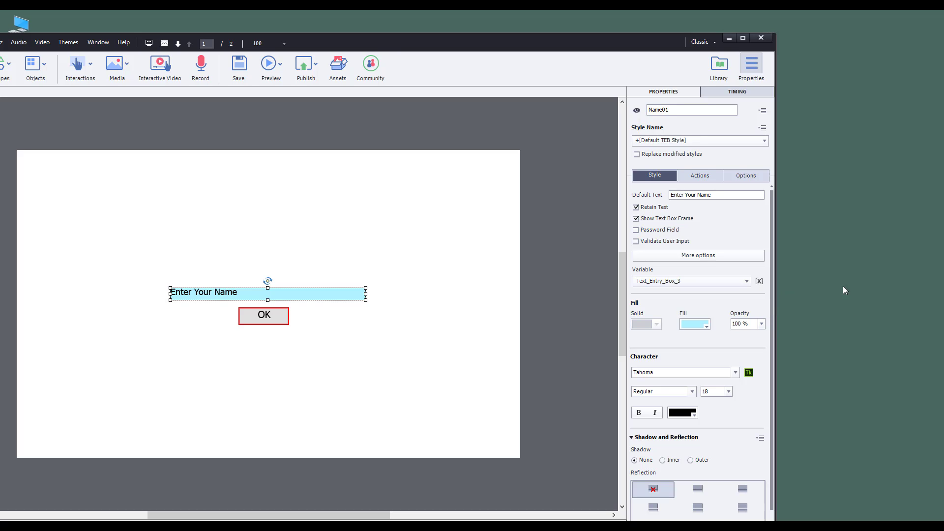
click(740, 39)
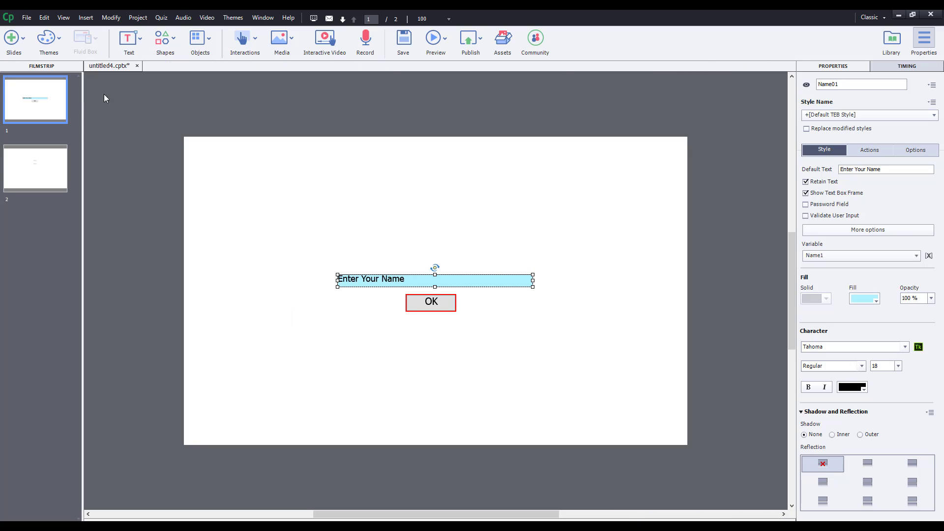
click(59, 171)
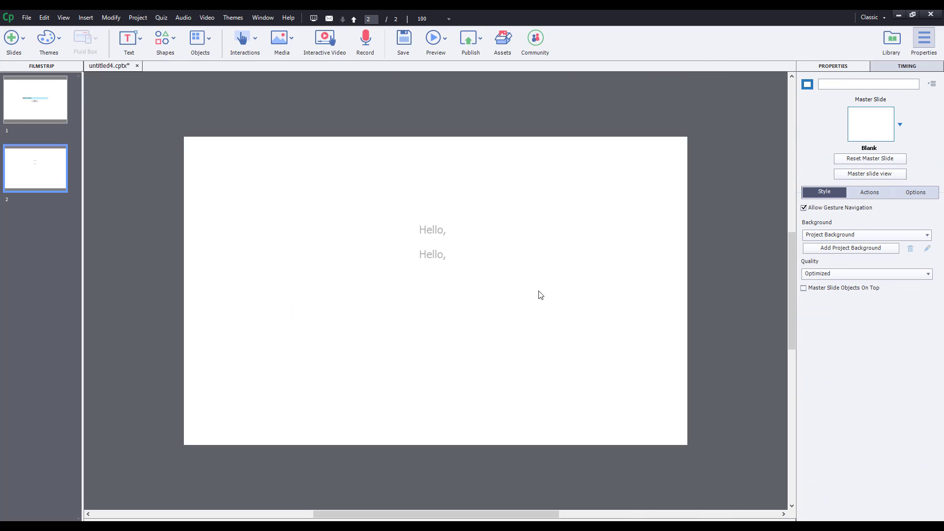
Replace the second caption's 'Hello,' with the $$Name1$$ variable and copy the first caption.
click(432, 257)
double_click(432, 257)
double_click(430, 255)
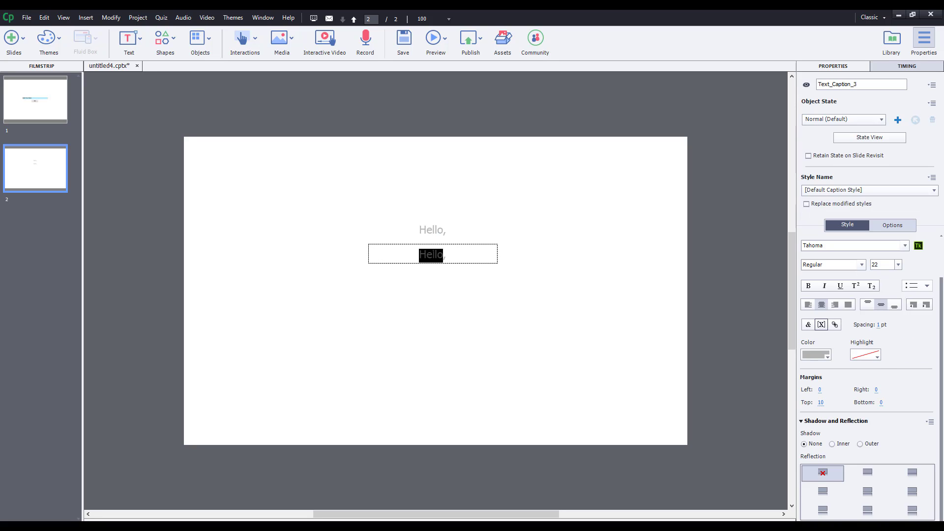
drag(456, 255, 374, 246)
click(822, 326)
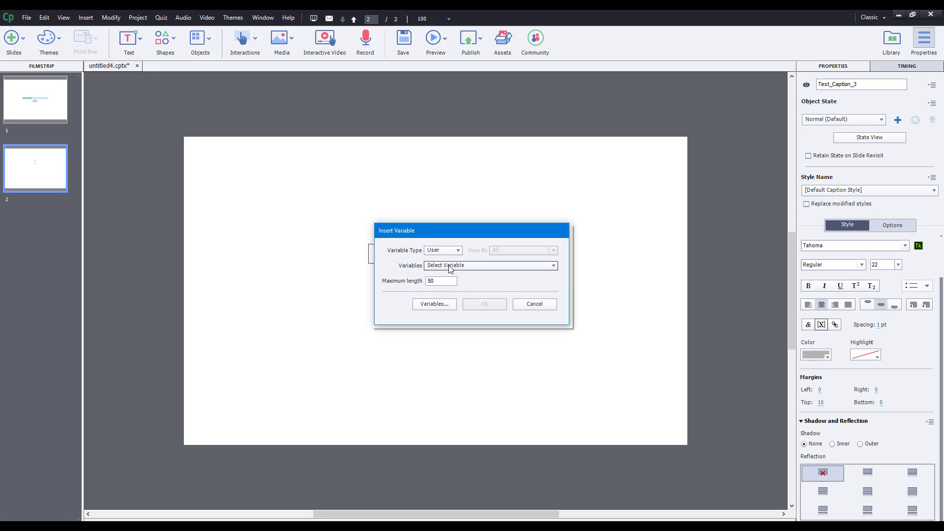
click(443, 266)
click(464, 290)
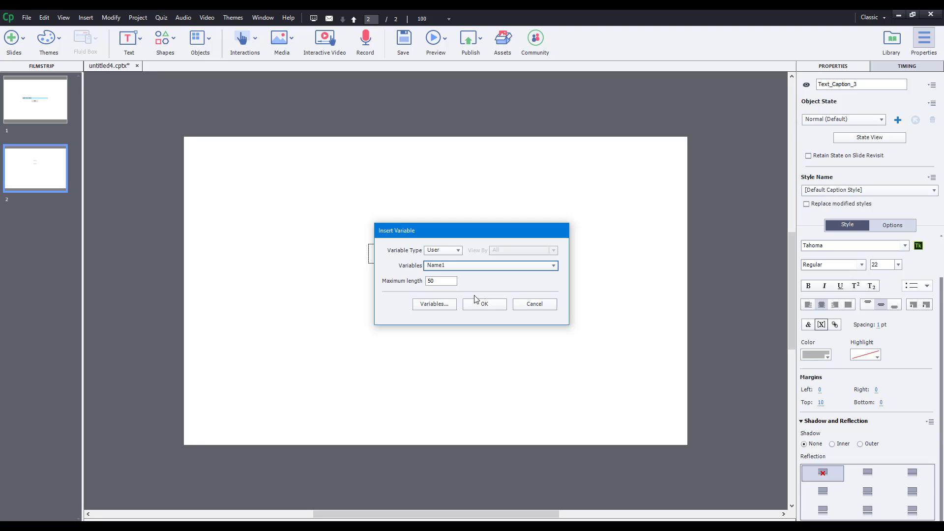
click(495, 310)
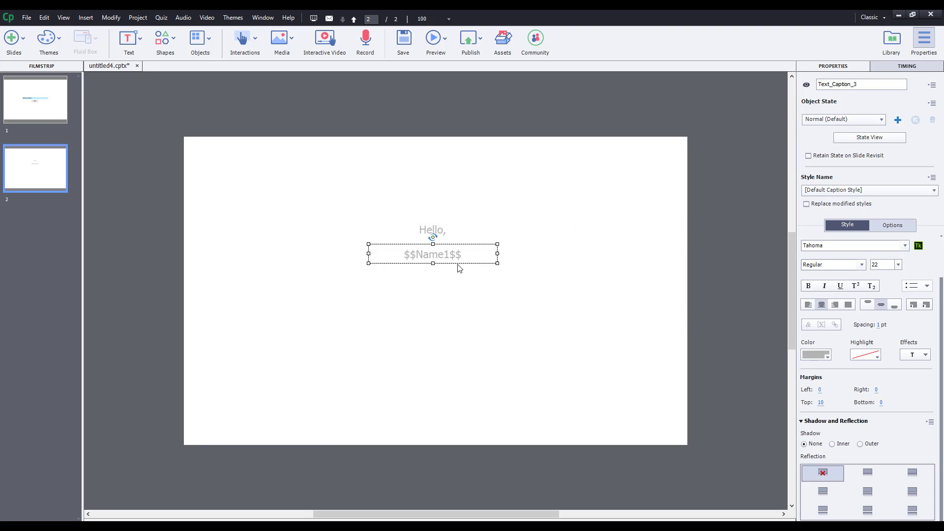
click(439, 232)
key(ctrl+c)
Paste a copy of the Hello, caption below $$Name1$$ and retype it as 'Welcome to the Lesson'.
key(ctrl+v)
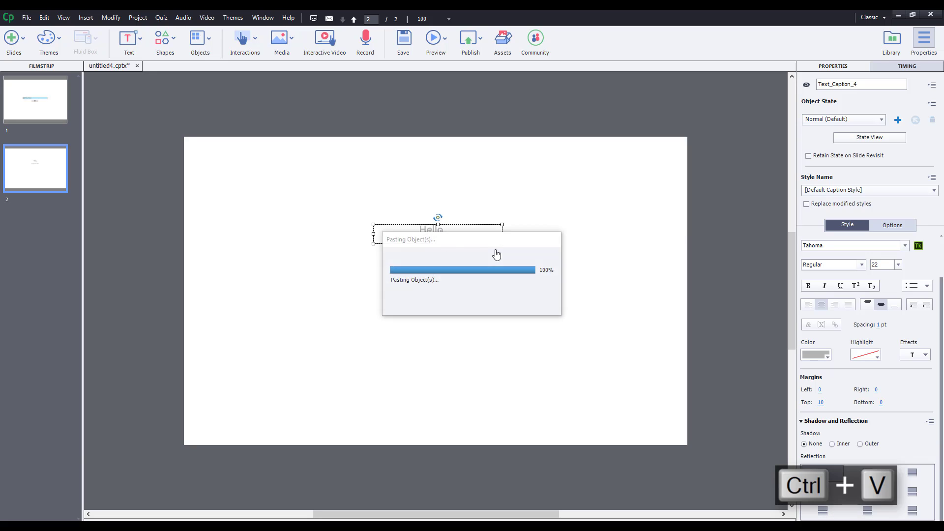
drag(458, 243, 452, 281)
double_click(432, 277)
key(ctrl+a)
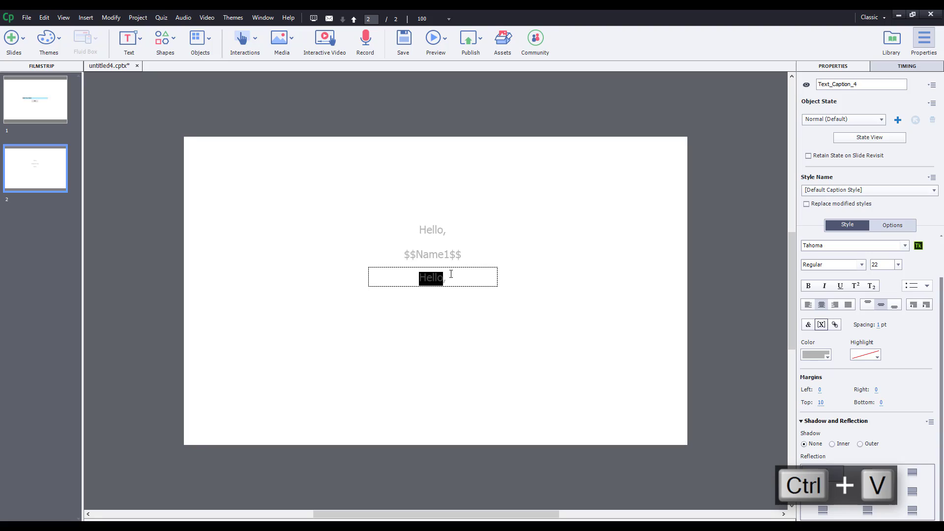
text(W)
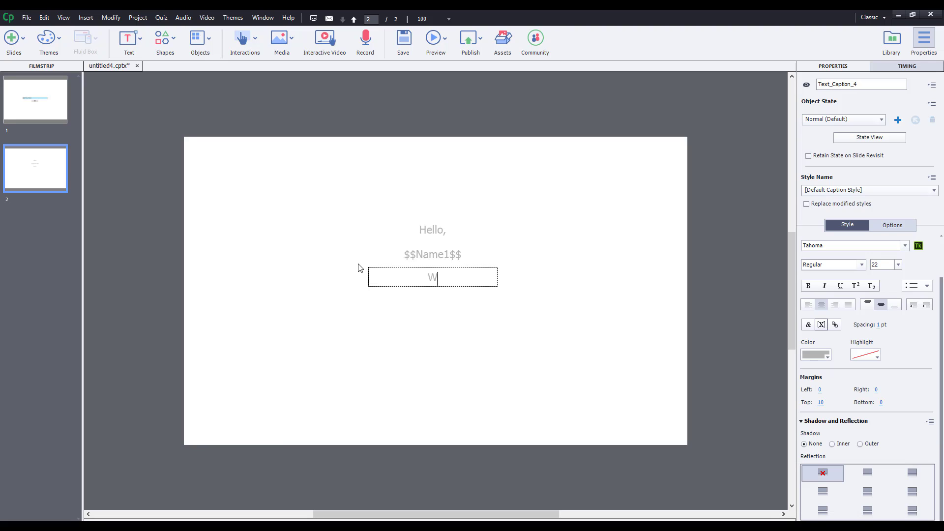
text(elcome to the Lesson)
Format the $$Name1$$ text as 28 pt and black.
click(441, 261)
double_click(464, 253)
click(898, 265)
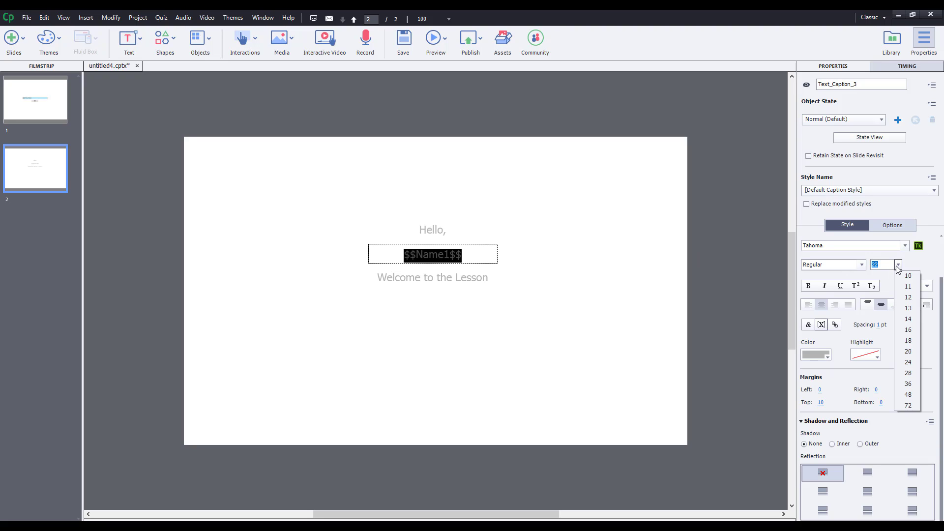
click(910, 373)
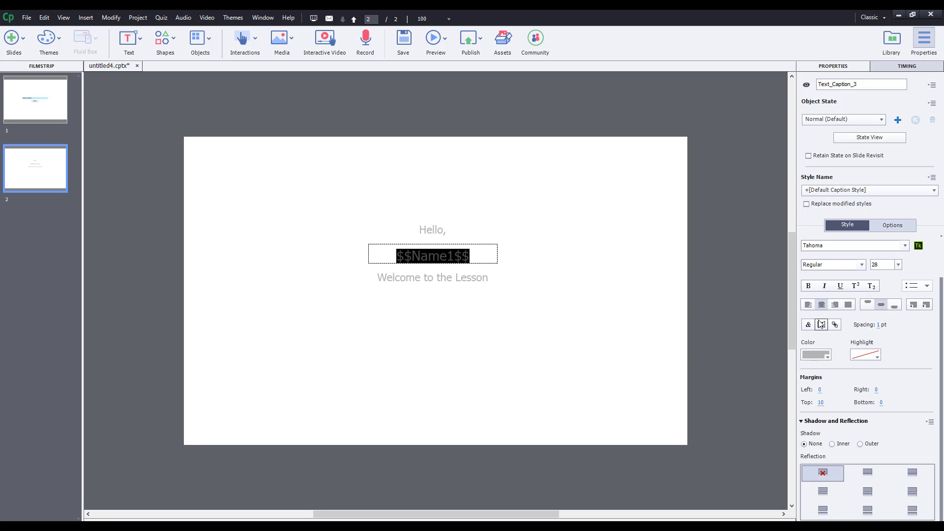
click(816, 355)
click(665, 397)
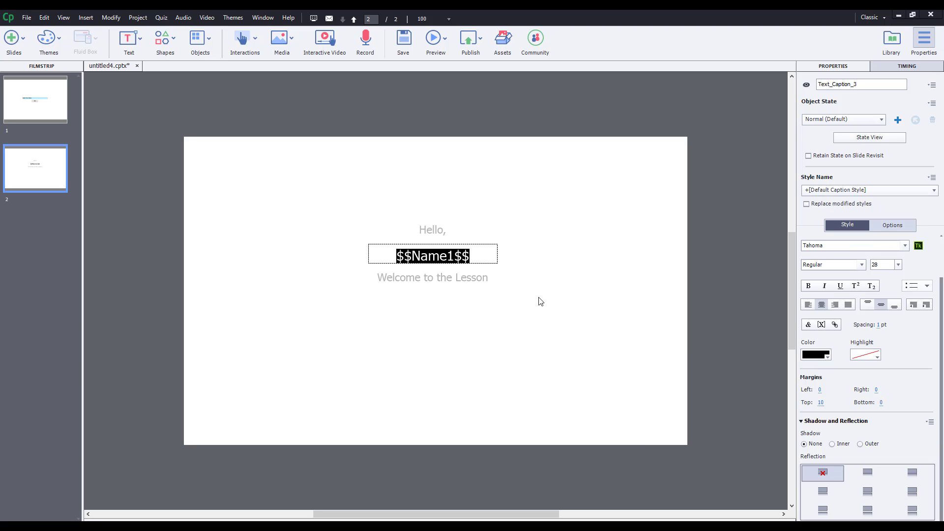
click(542, 301)
From slide 1, start a full project preview and begin playback.
key(Up)
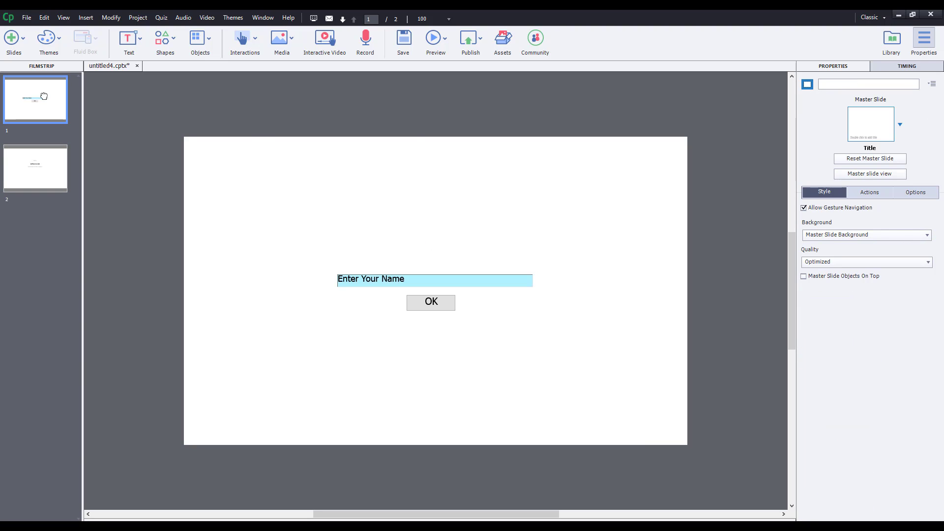
click(29, 162)
click(51, 89)
click(445, 41)
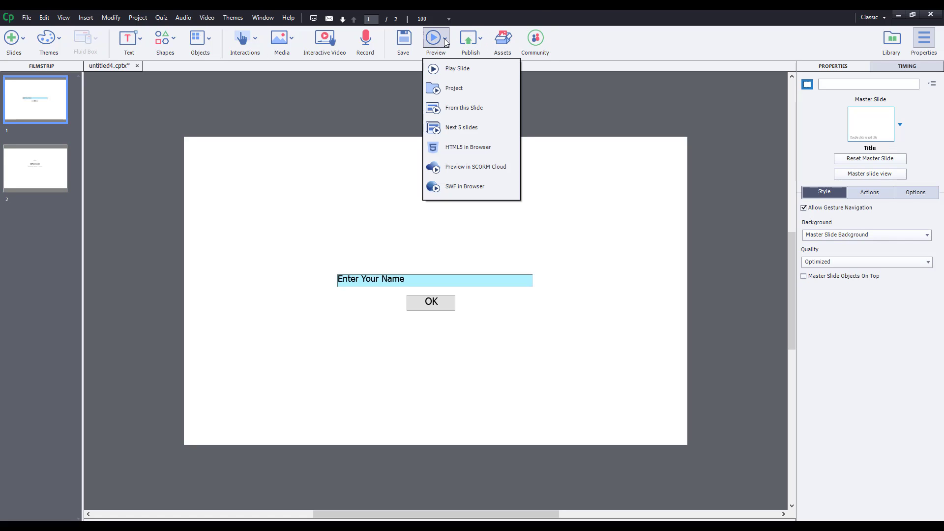
click(467, 89)
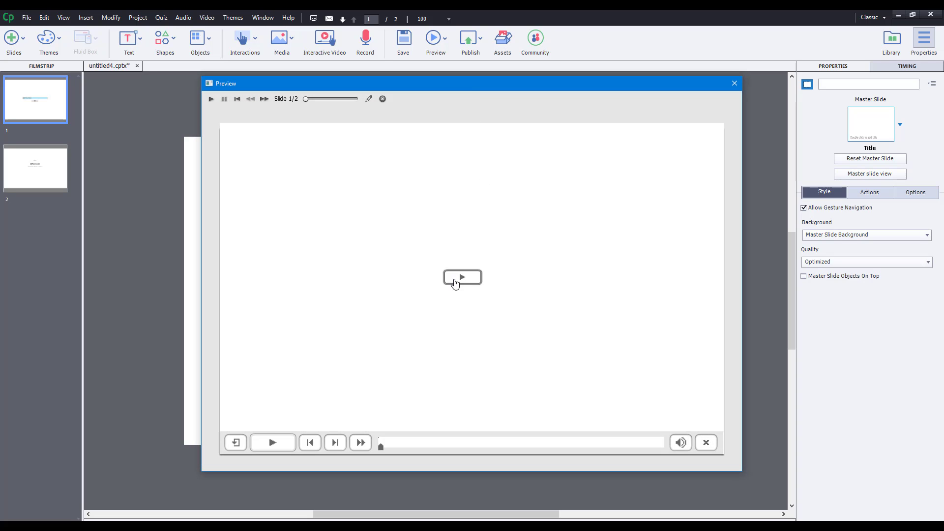
click(473, 285)
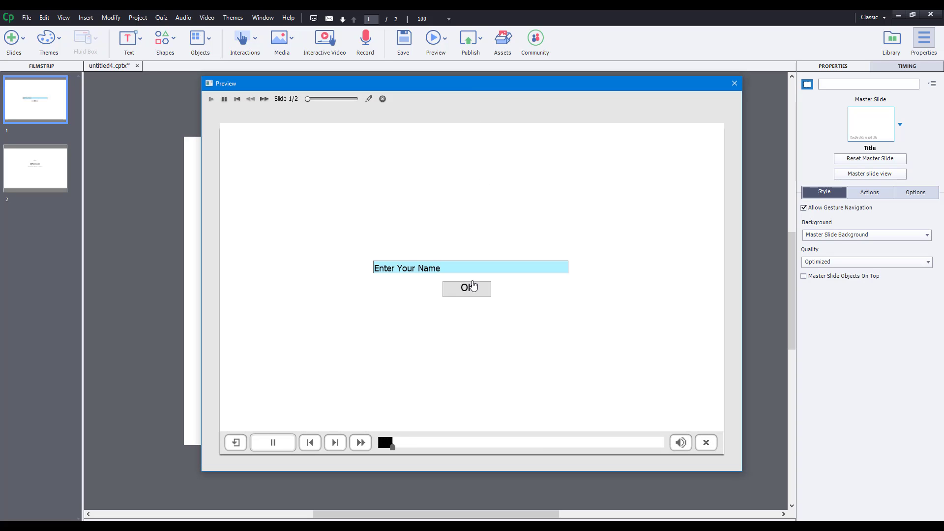
Enter a sample name in the Enter Your Name box, submit with OK, then close the preview.
click(454, 266)
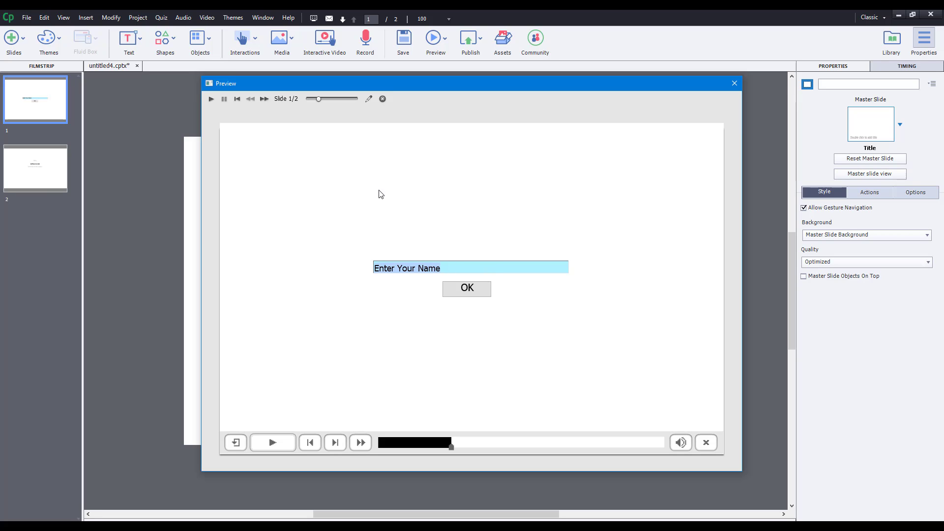
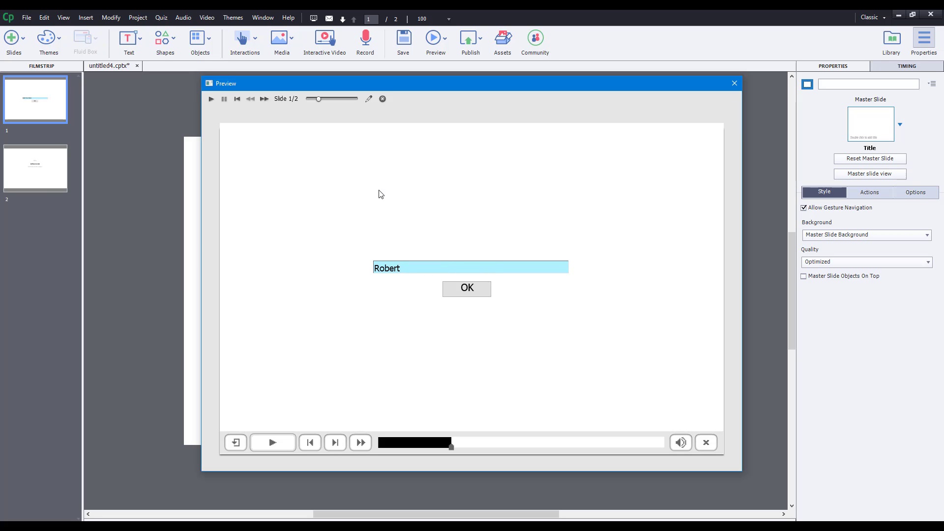
drag(378, 270, 436, 270)
click(479, 293)
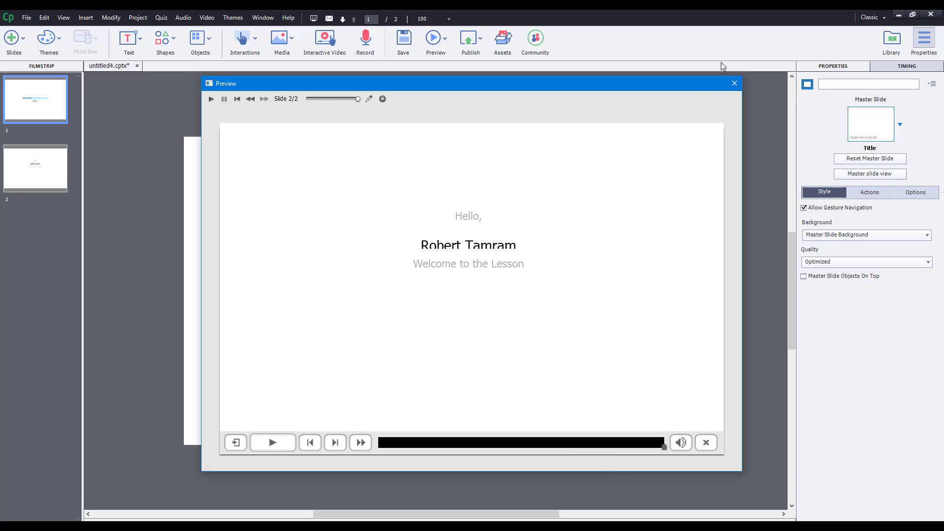
click(735, 83)
On slide 2, stretch the $$Name1$$ caption slightly downward.
click(54, 155)
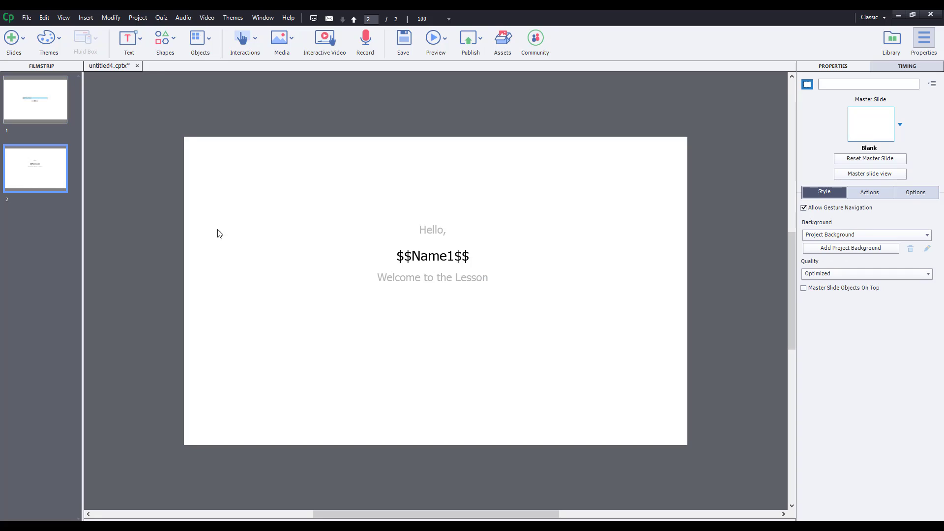
click(460, 257)
drag(433, 266, 463, 294)
click(463, 285)
Preview the whole project again, enter a sample name, submit with OK, and close the preview.
click(436, 45)
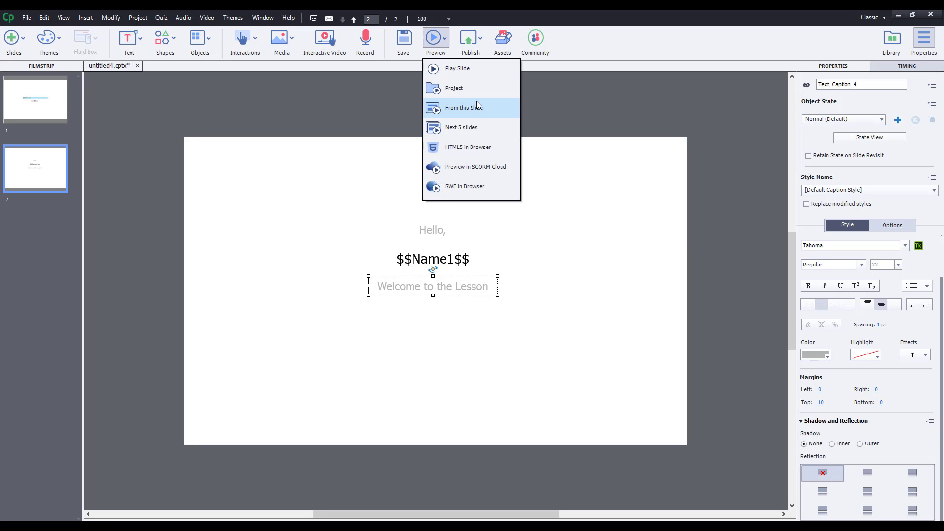
click(479, 91)
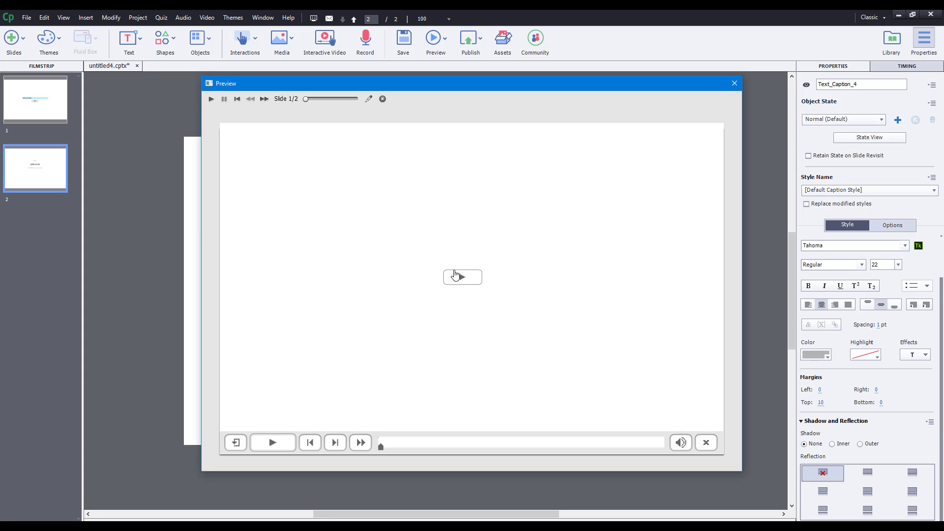
click(455, 275)
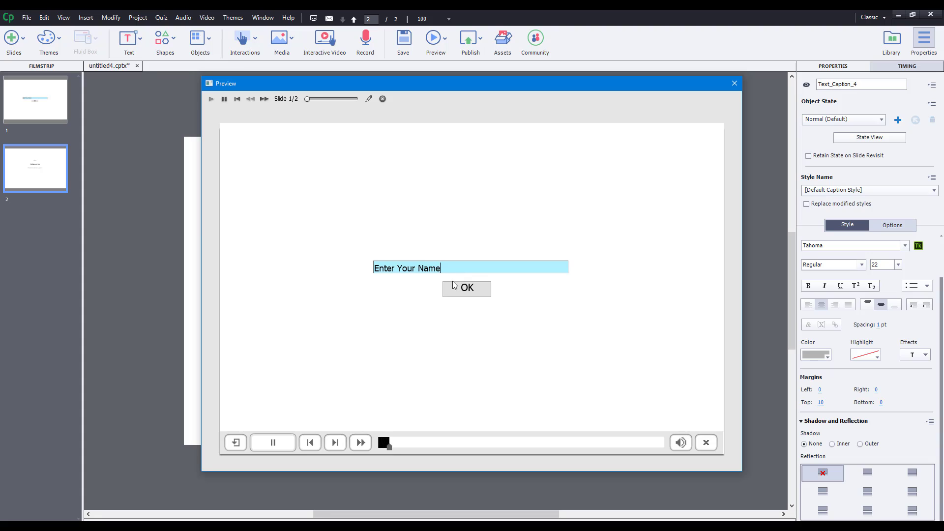
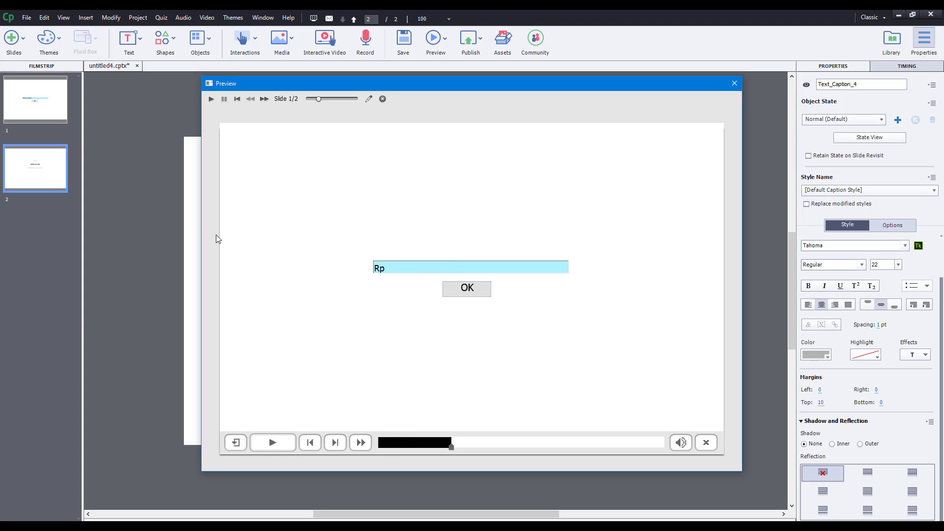
click(476, 294)
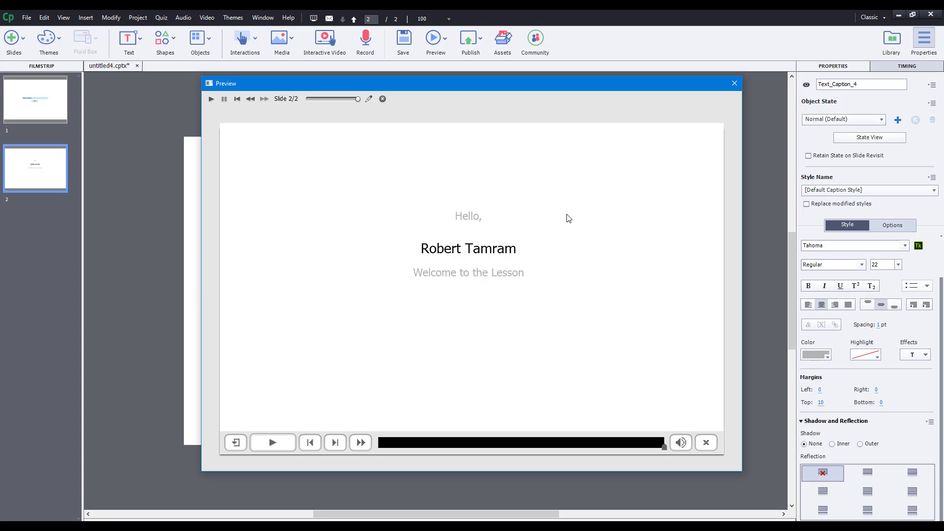
click(735, 84)
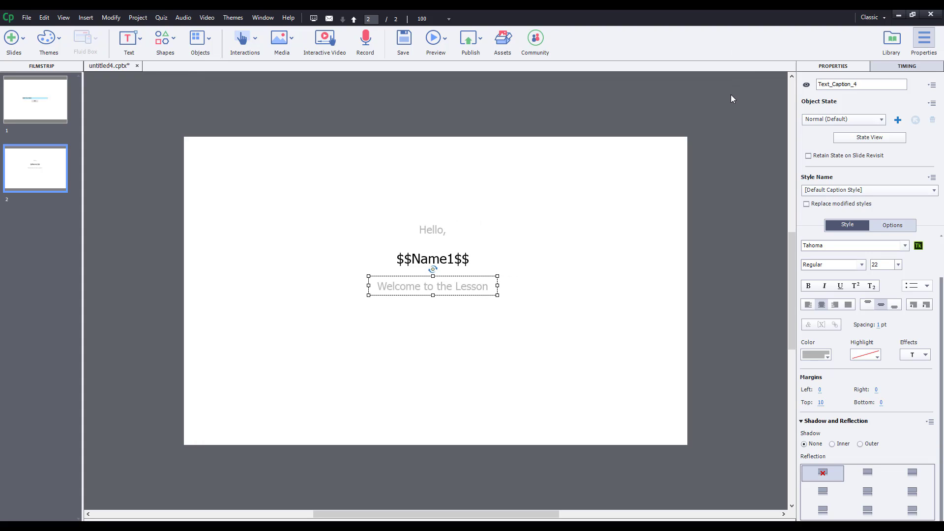